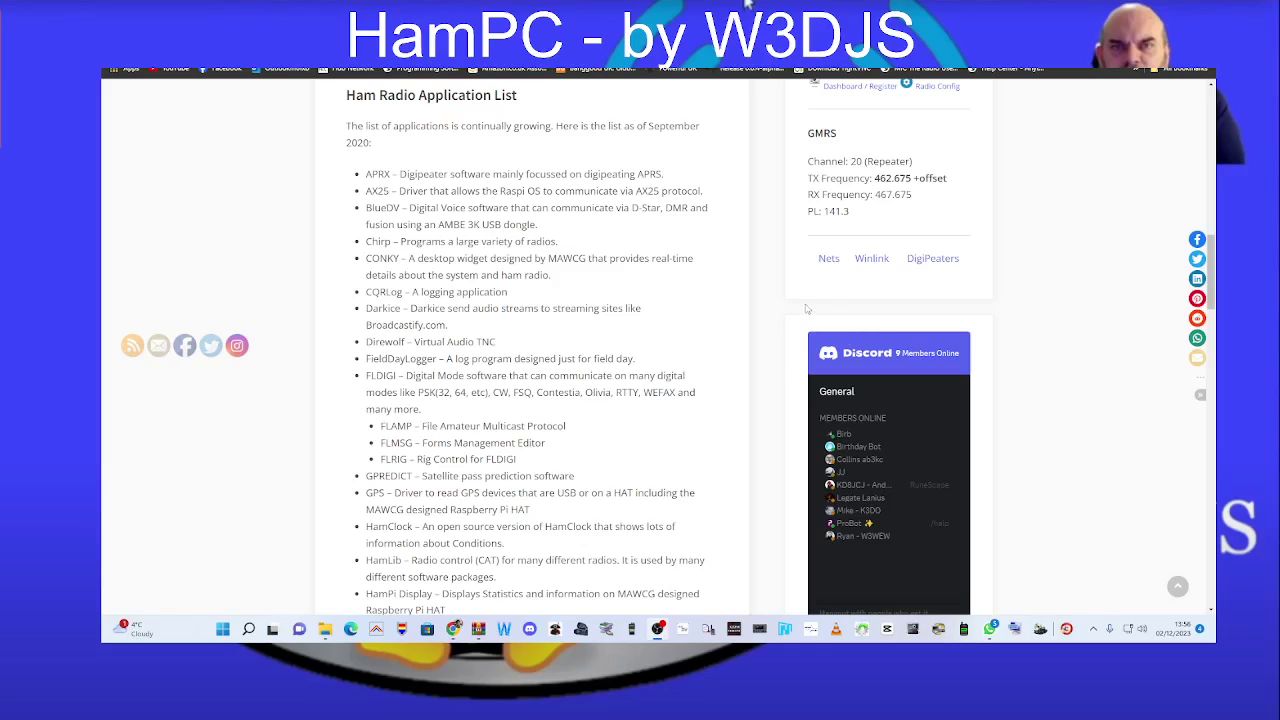
Scroll through the HamPi page's Ham Radio Application List and Images screenshots.
scroll(464, 348, "down", 4)
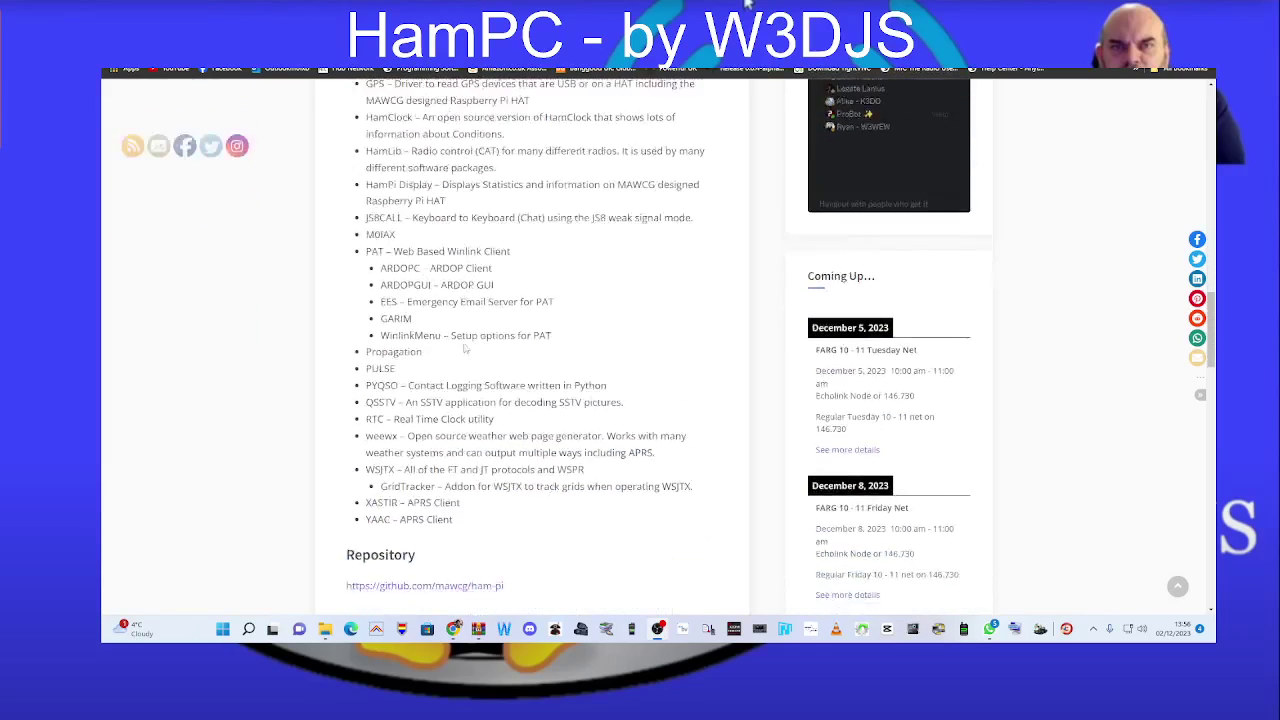
scroll(464, 348, "down", 15)
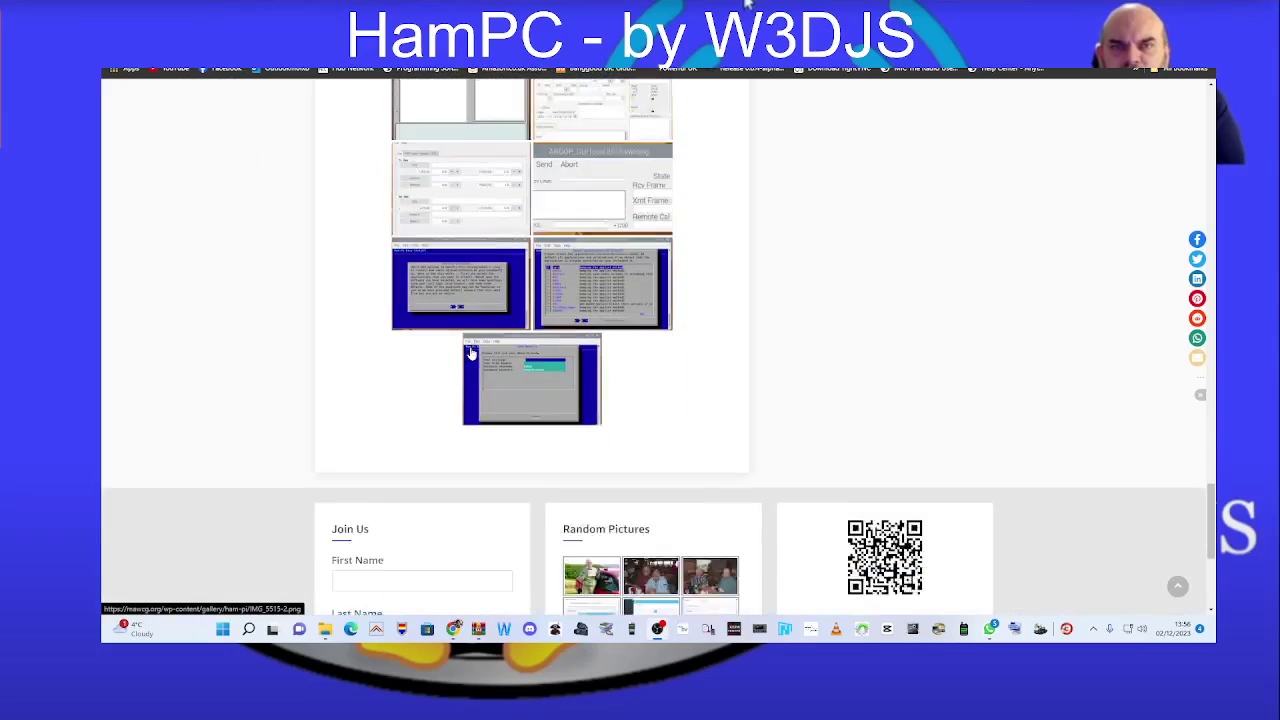
scroll(470, 353, "down", 3)
scroll(468, 353, "up", 12)
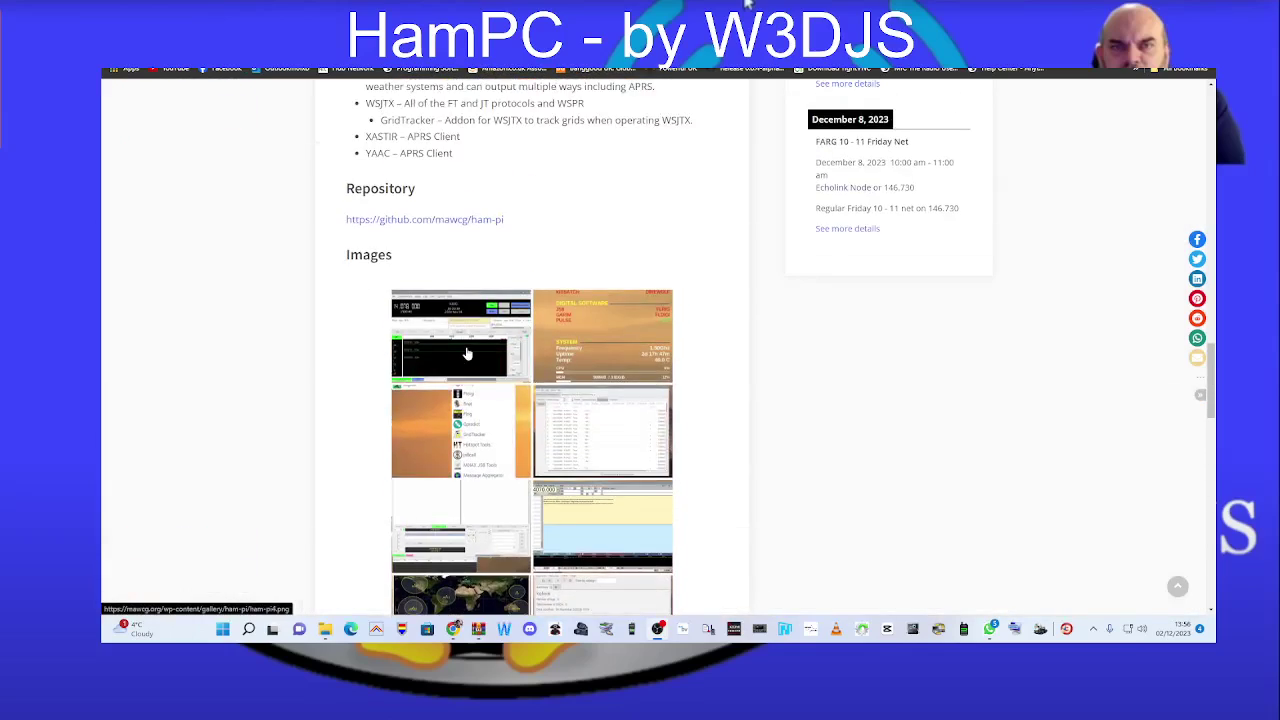
scroll(466, 353, "up", 10)
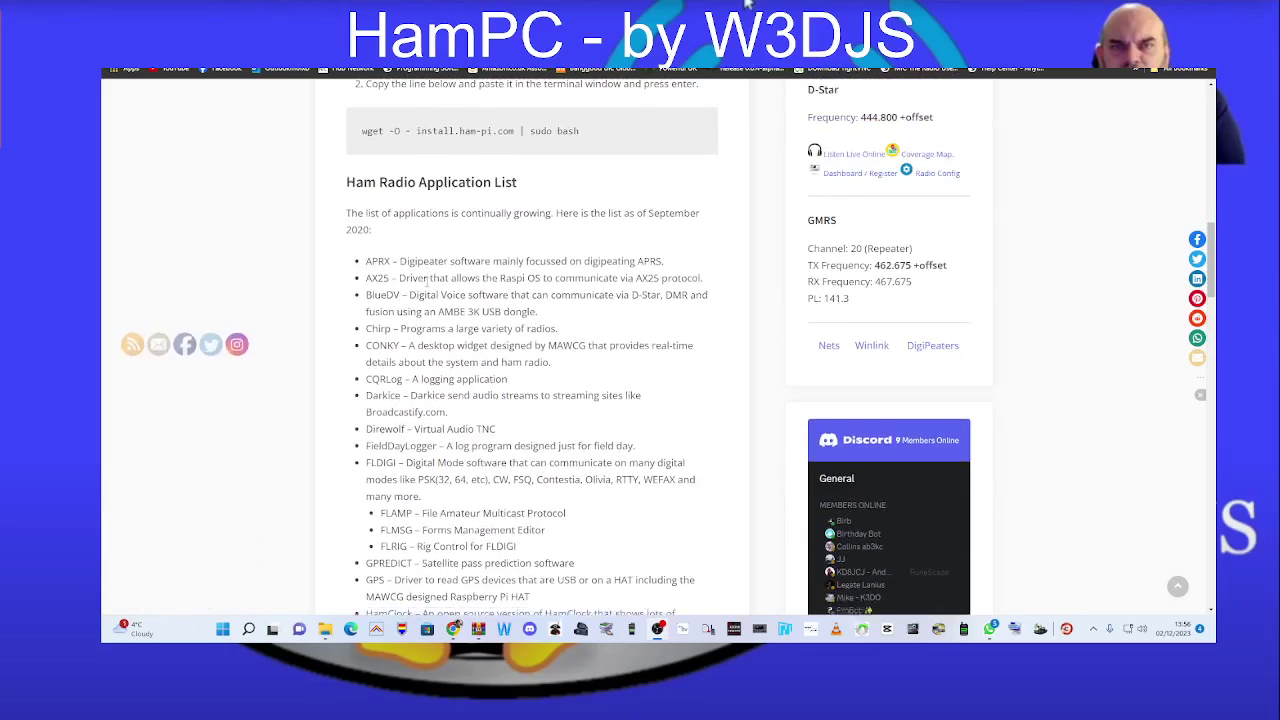
scroll(428, 281, "down", 2)
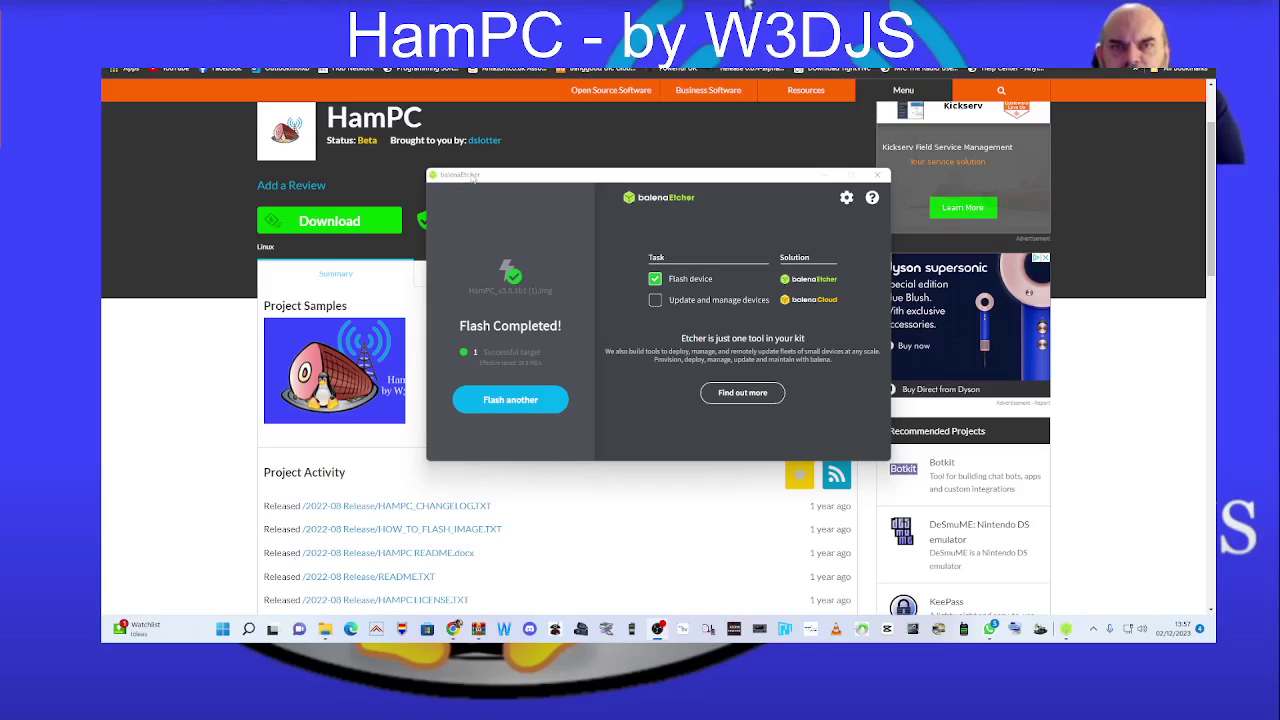
In balenaEtcher, replace the previous image with the HamPC_v3.0.1b1 (1) image file.
left_click_drag(473, 176, 455, 171)
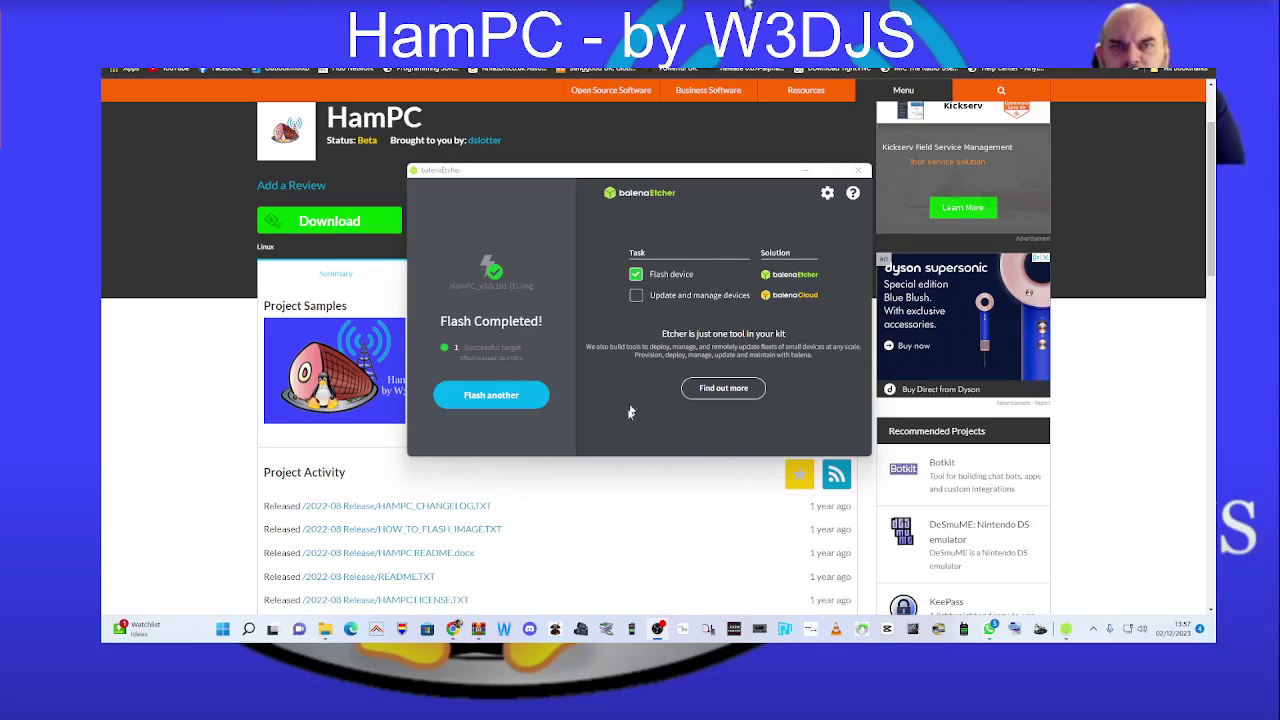
left_click(489, 397)
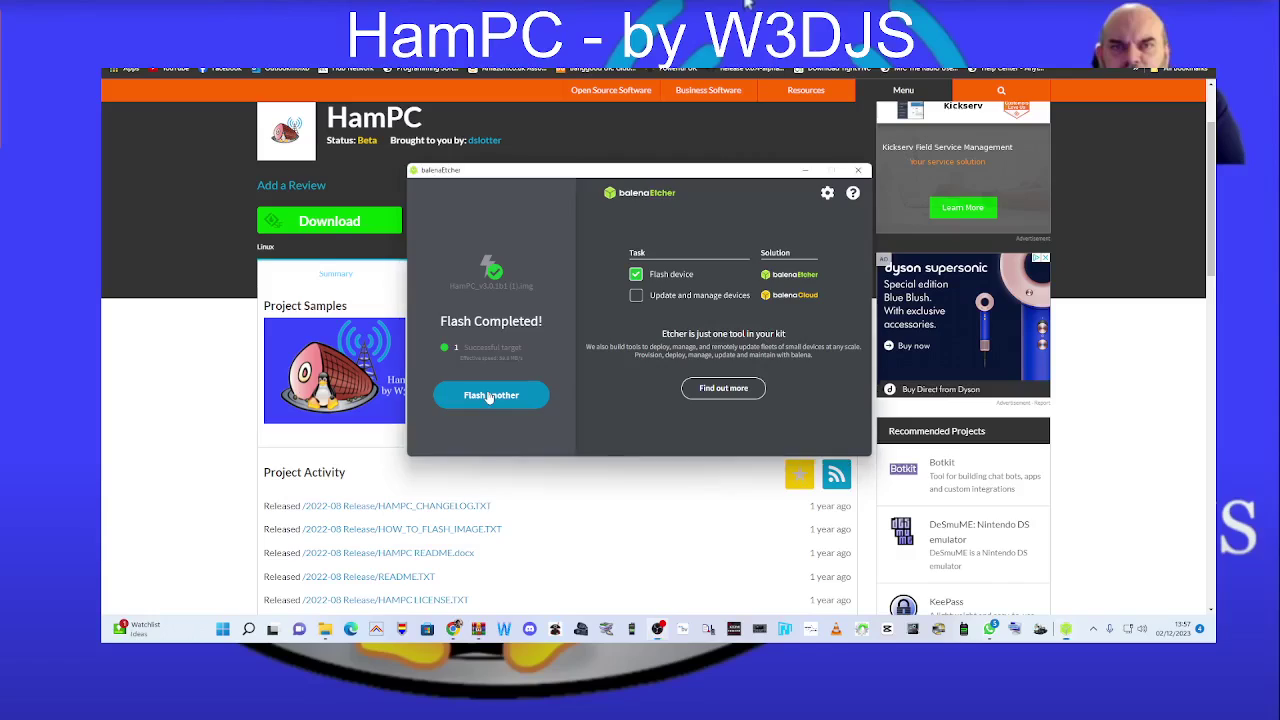
left_click(488, 341)
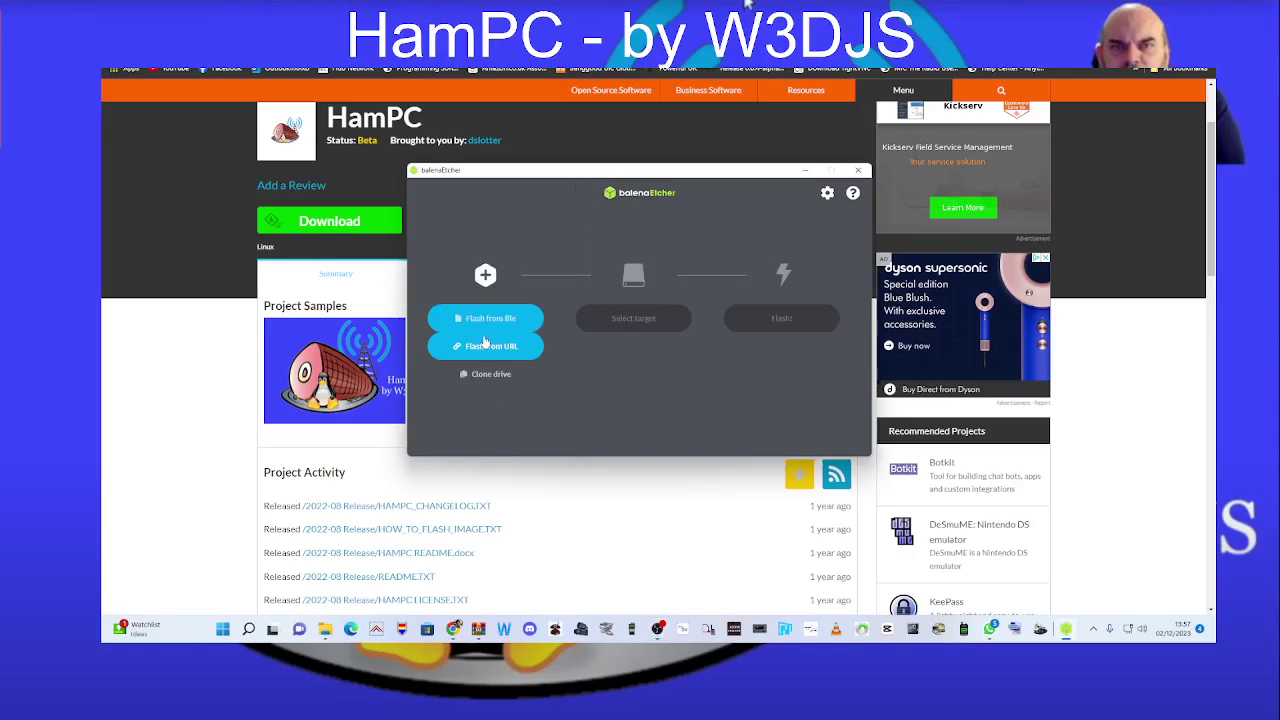
left_click(487, 319)
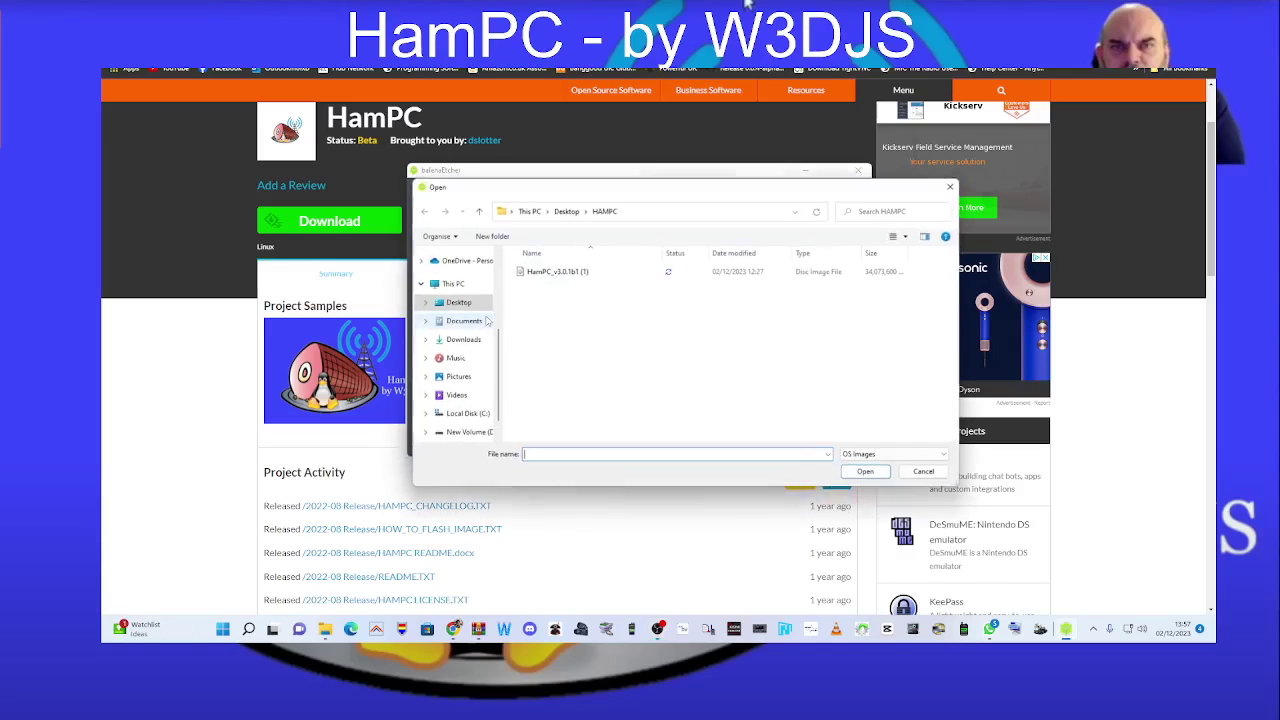
double_click(573, 277)
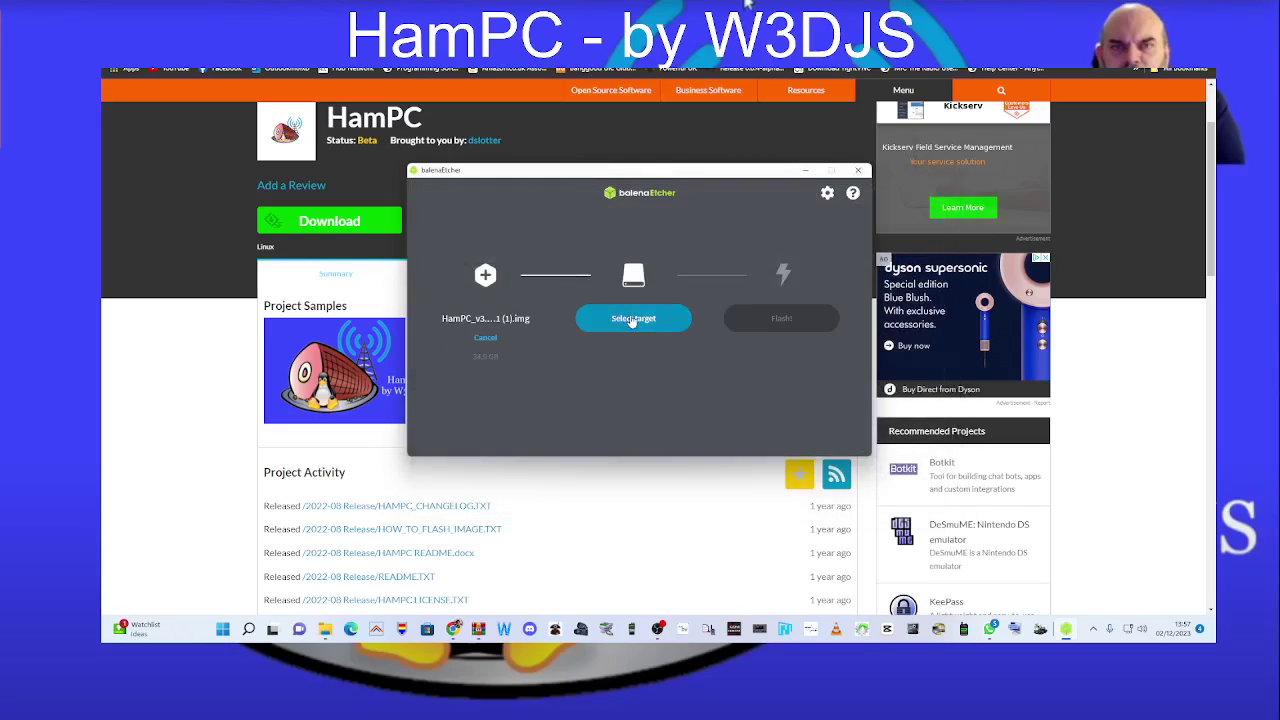
Select the 1 TB TOSHIBA external USB drive as the flash target.
left_click(632, 319)
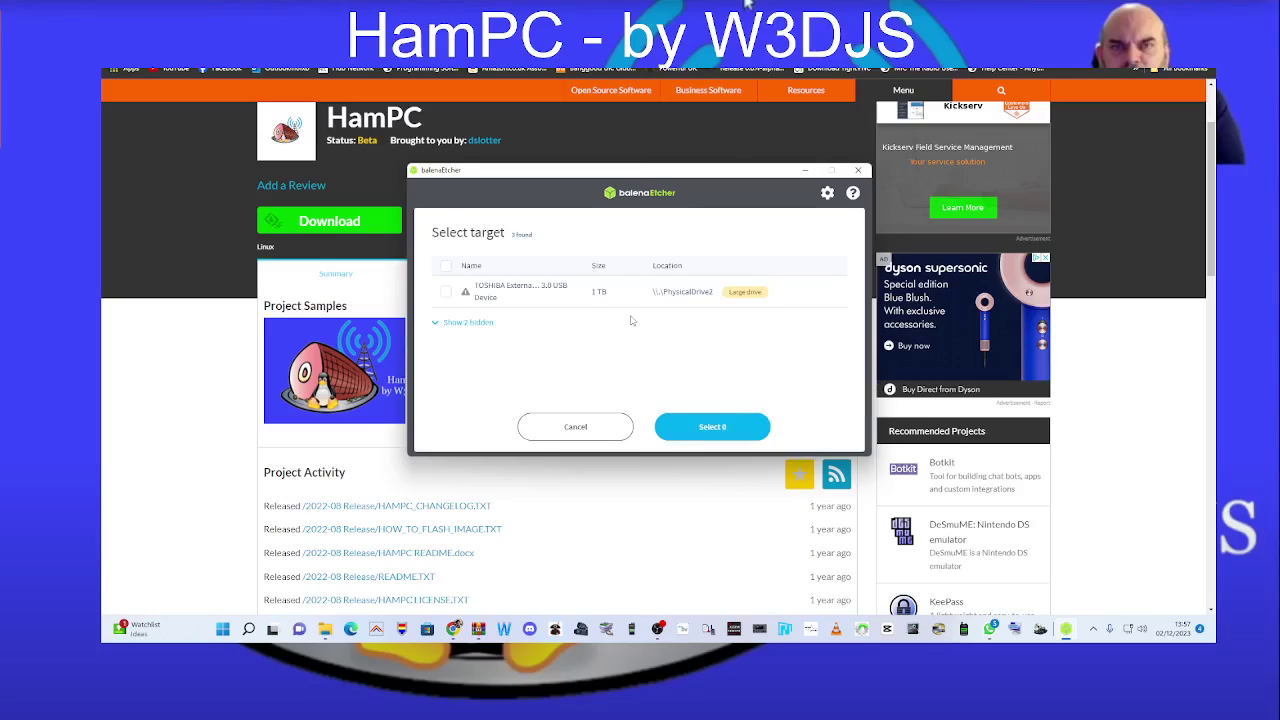
left_click(446, 294)
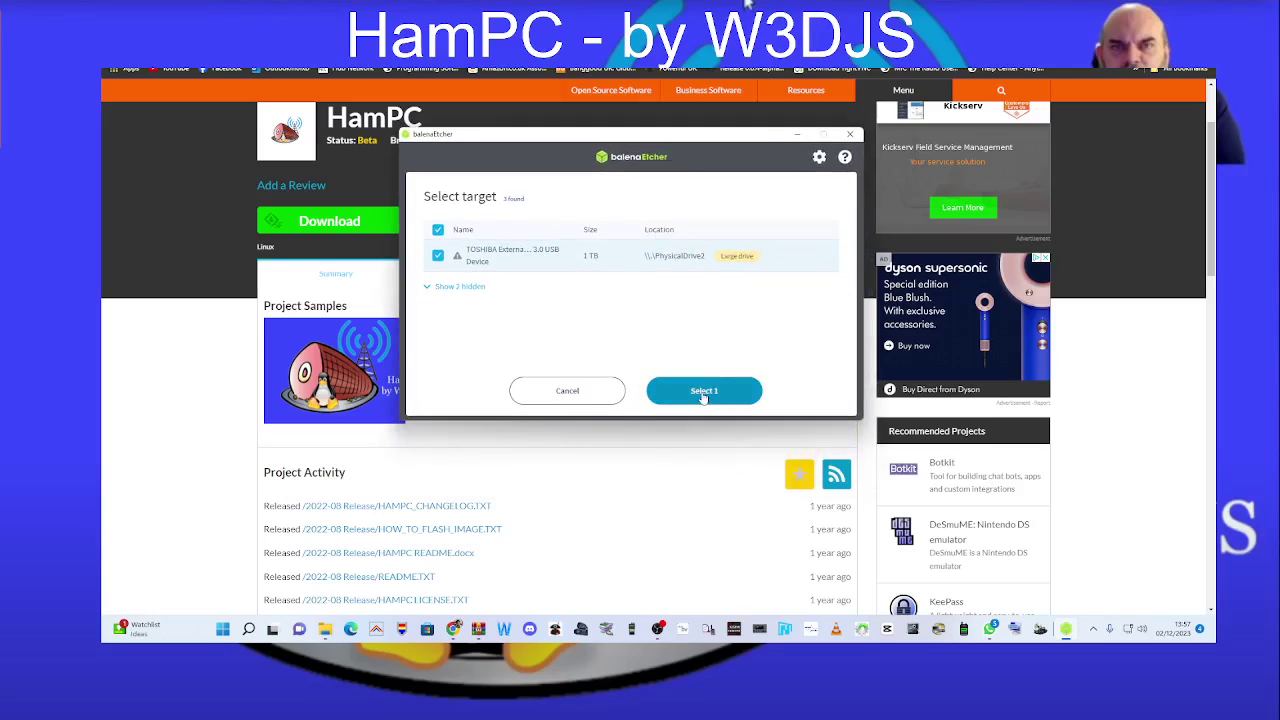
left_click(703, 391)
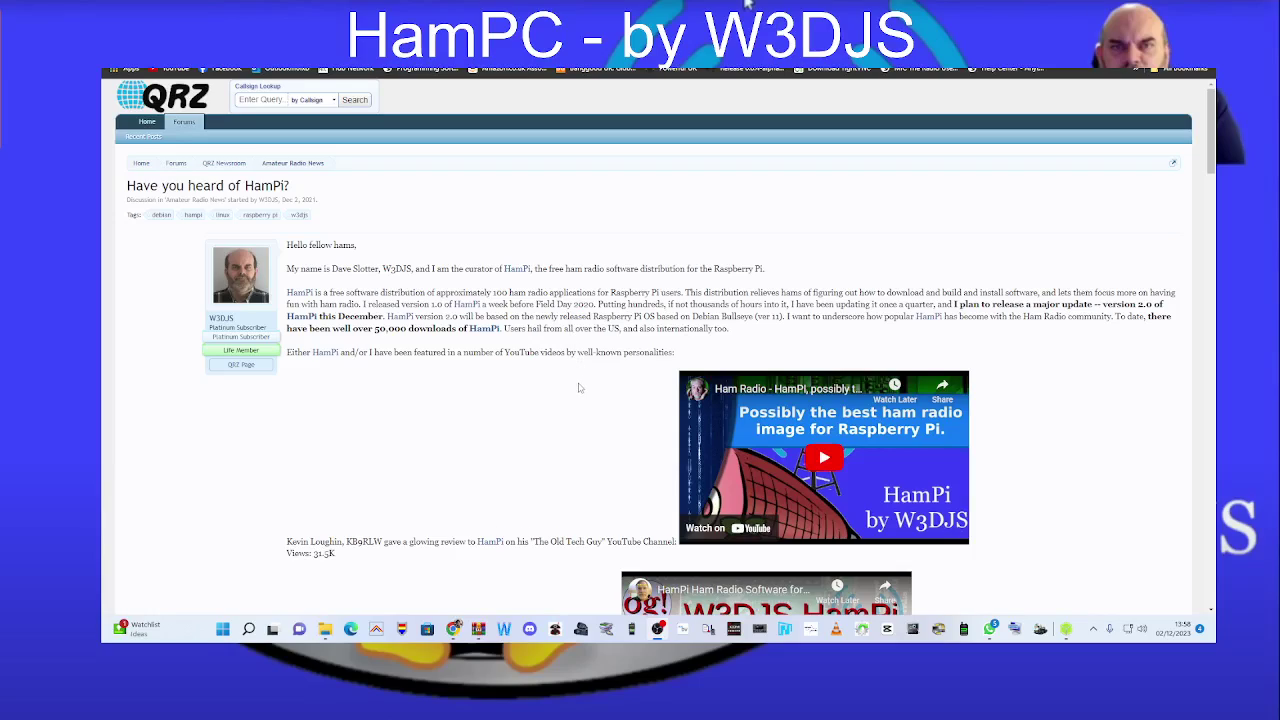
Scroll through the QRZ 'Have you heard of HamPi?' post and its embedded review video.
scroll(380, 350, "down", 5)
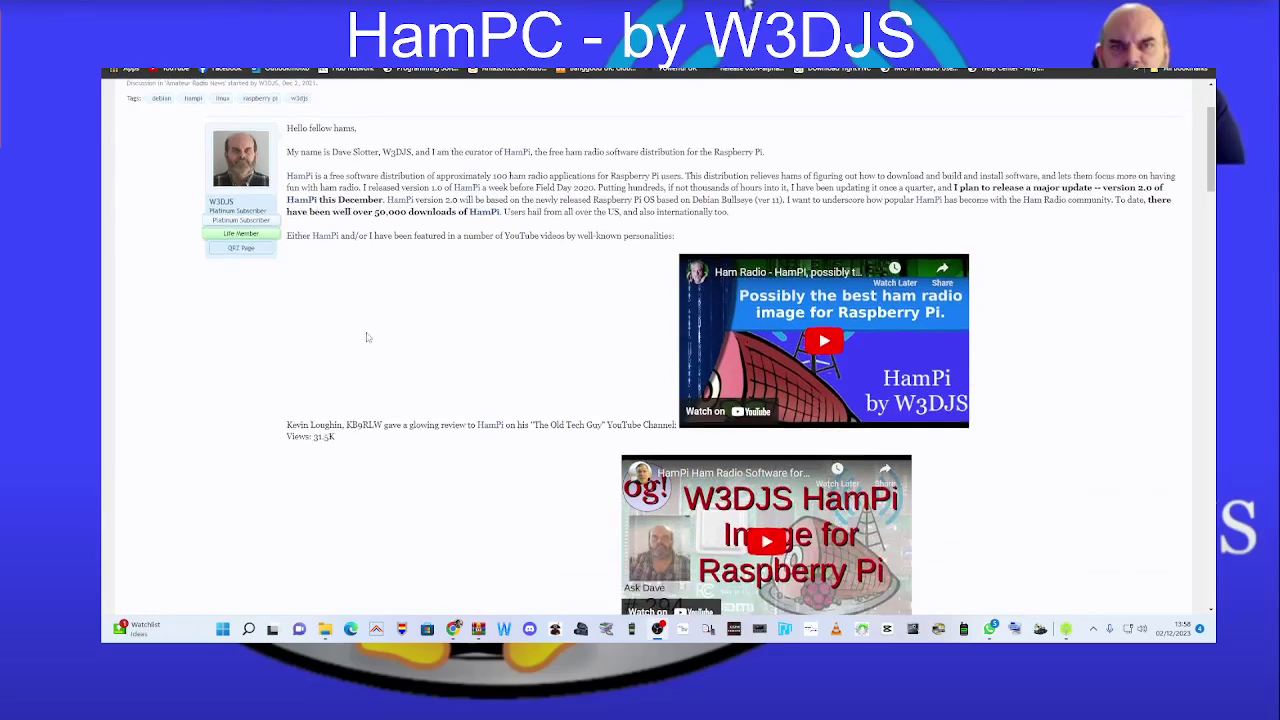
scroll(396, 345, "up", 3)
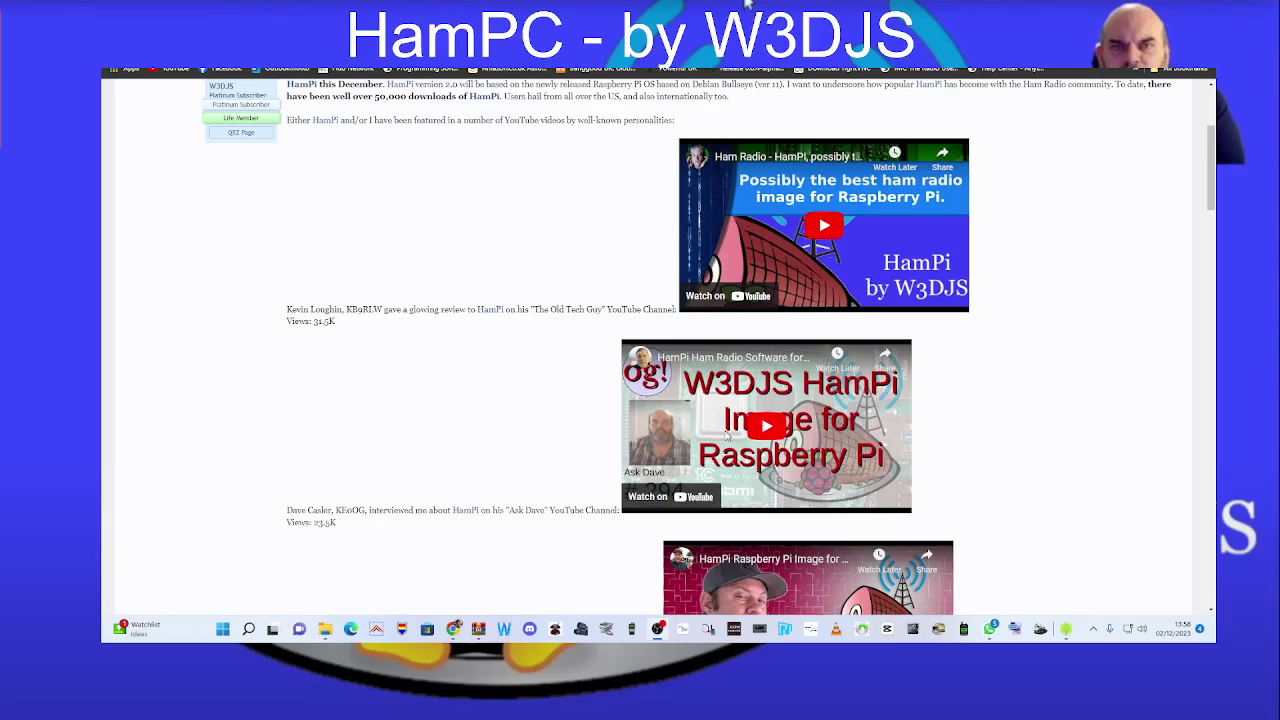
scroll(588, 272, "down", 1)
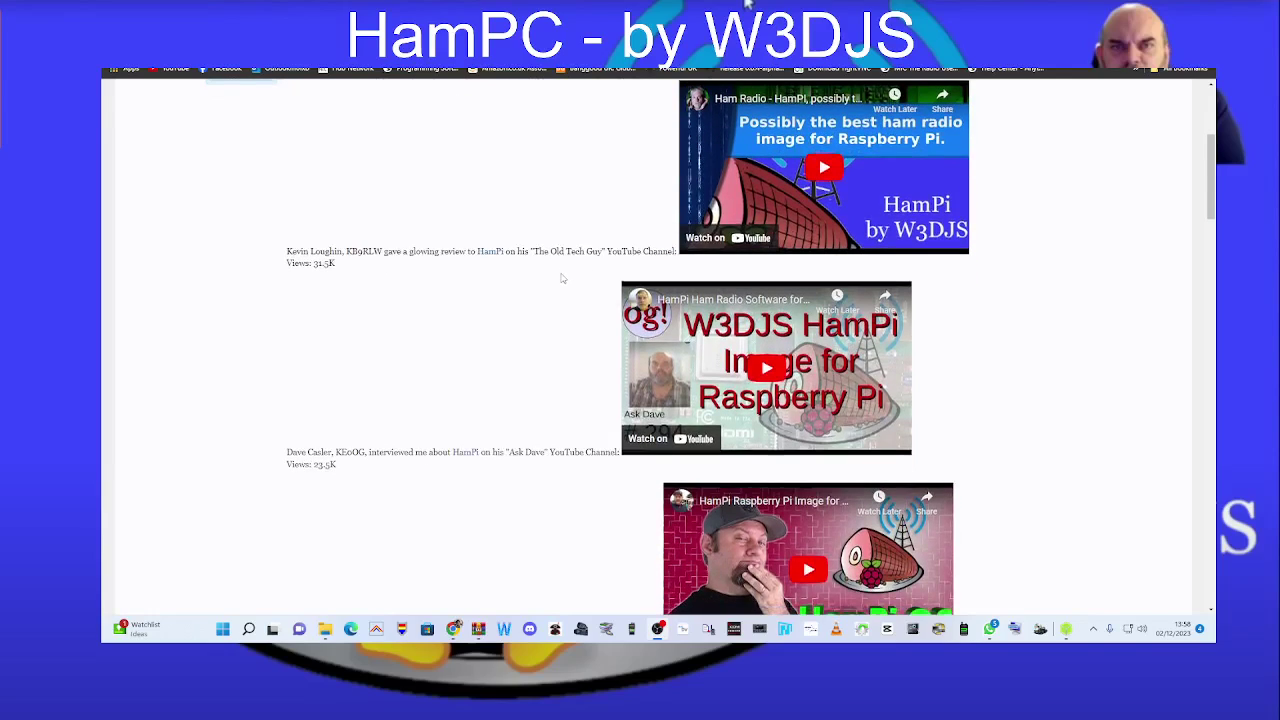
scroll(562, 279, "down", 10)
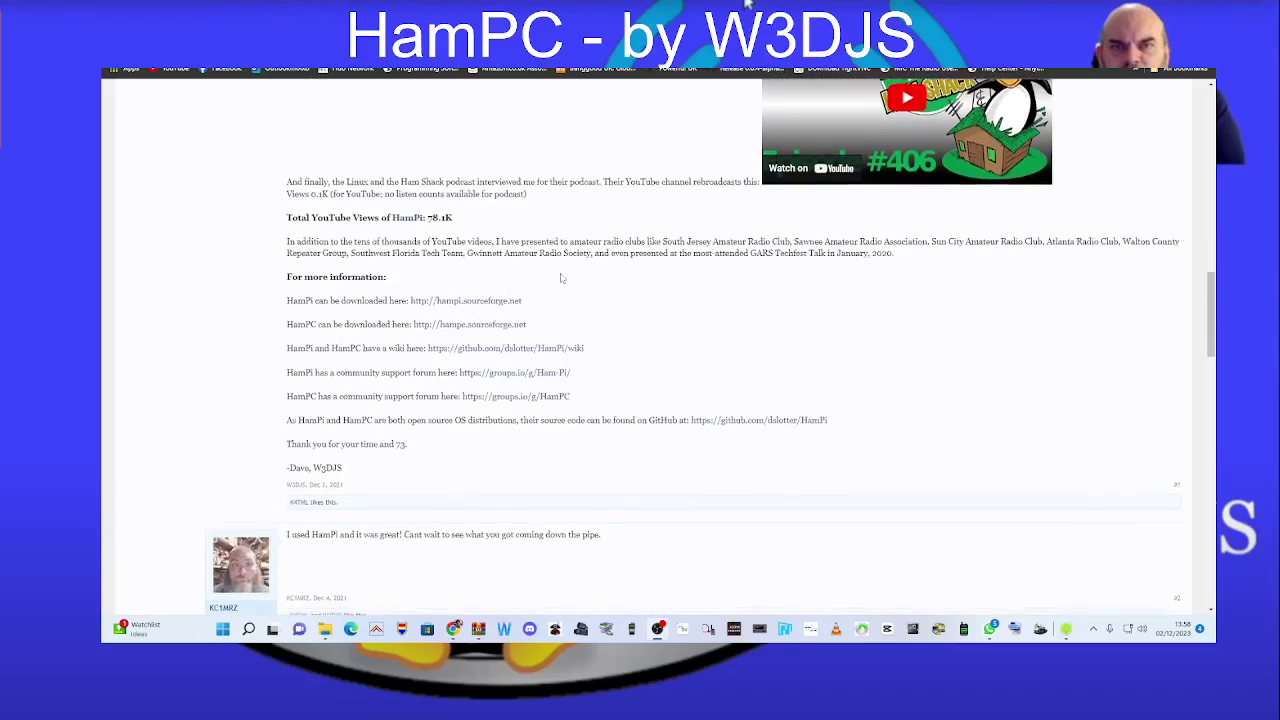
scroll(560, 278, "up", 15)
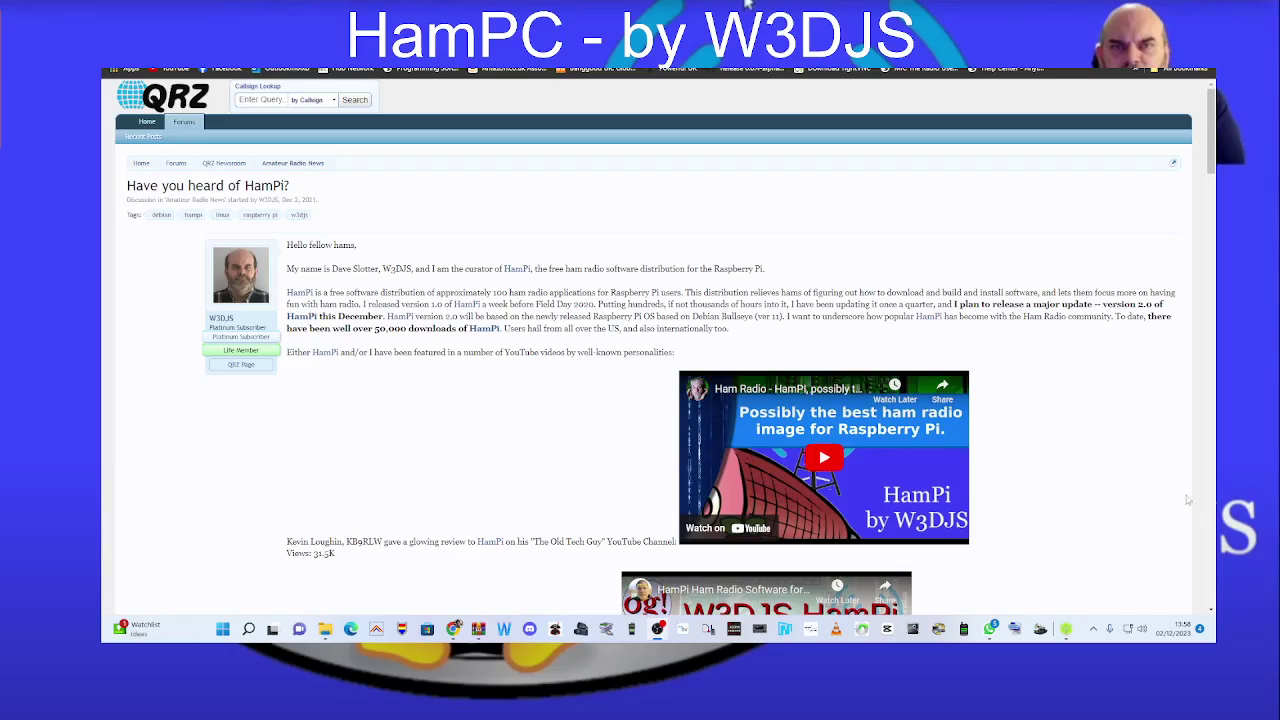
Move to the HamClock site tab and glance over its screen grab and QST corrections.
key("ctrl+Tab")
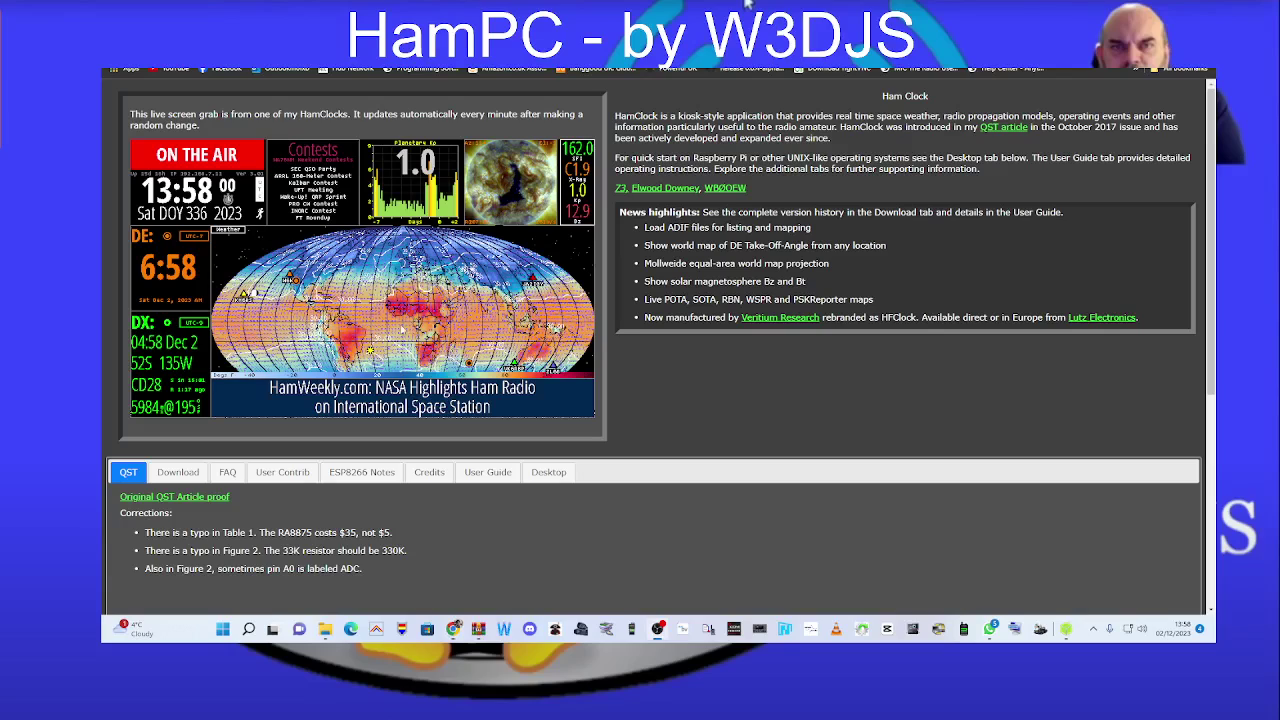
scroll(655, 330, "down", 2)
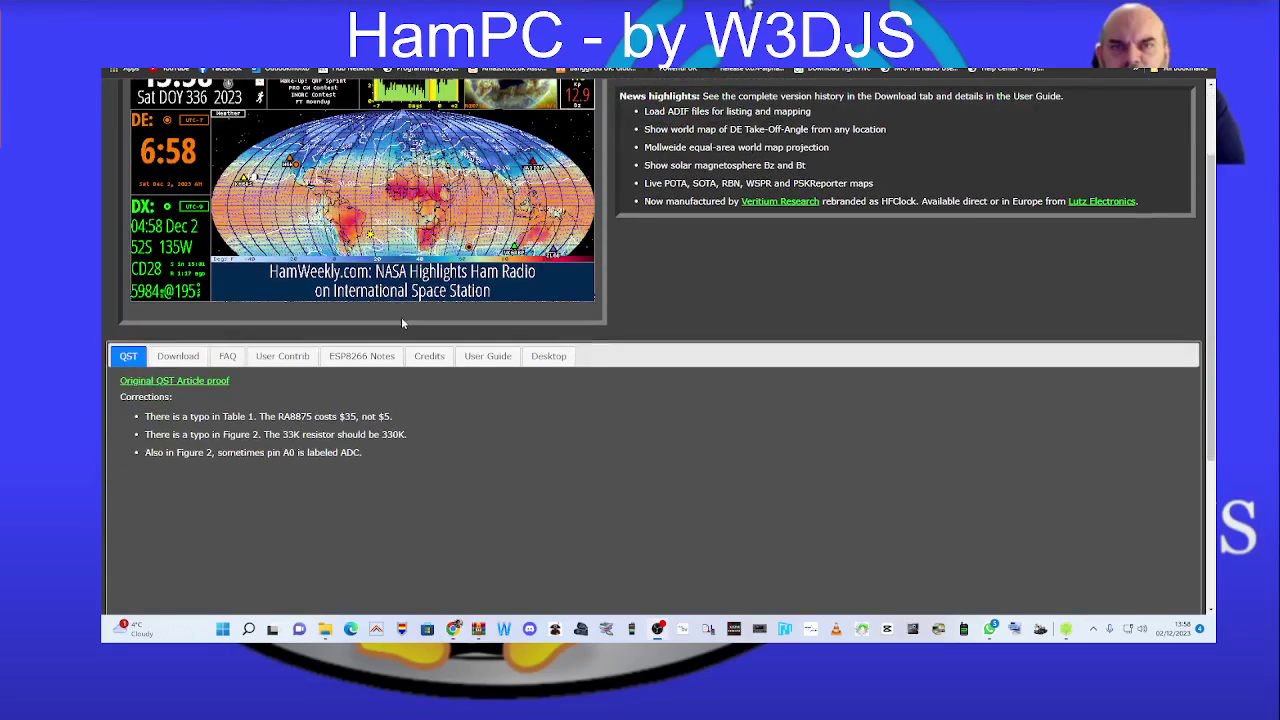
scroll(655, 330, "up", 2)
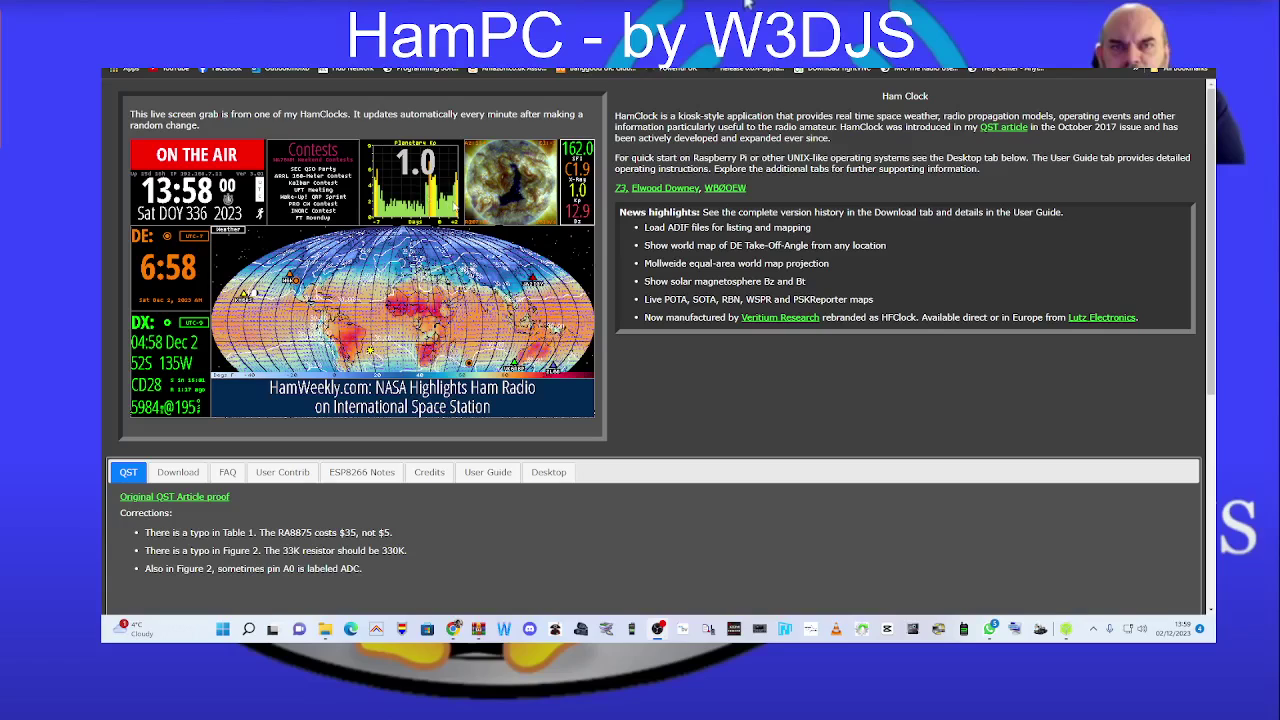
scroll(300, 256, "down", 2)
scroll(316, 260, "up", 2)
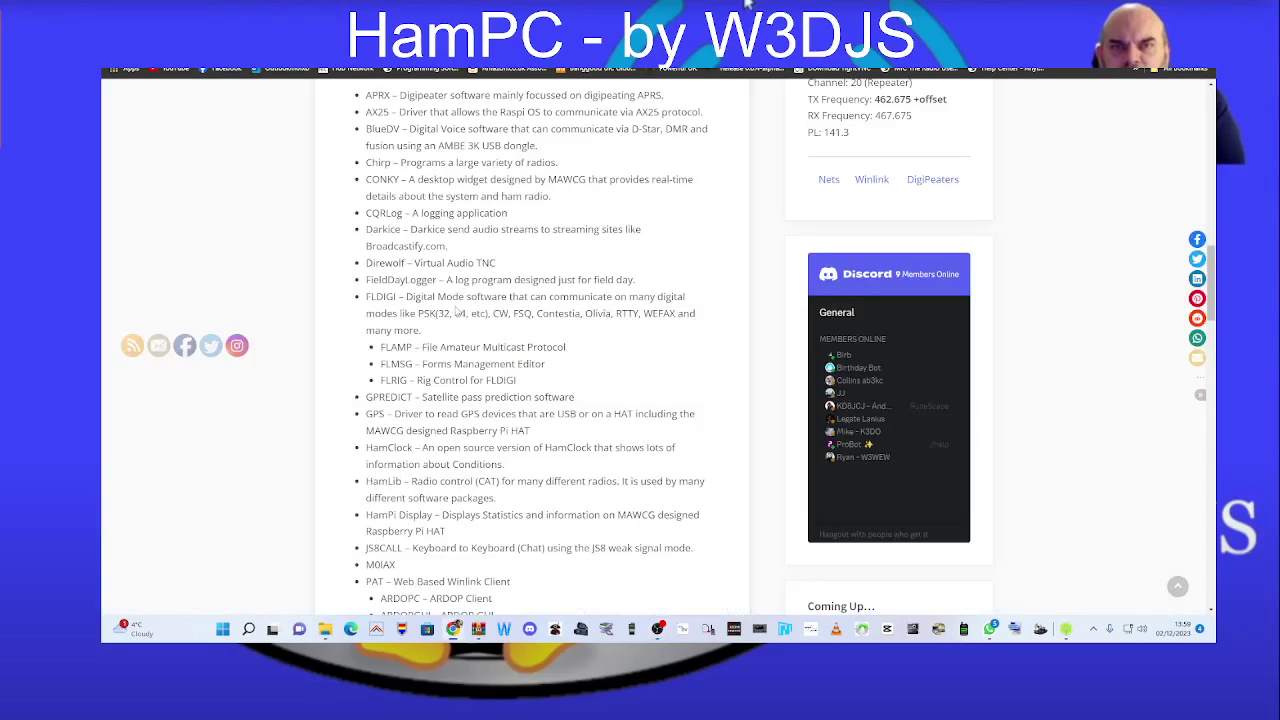
Scroll the MAWCG HamPi Ham Radio Application List down to the Repository link and Images.
scroll(449, 298, "up", 3)
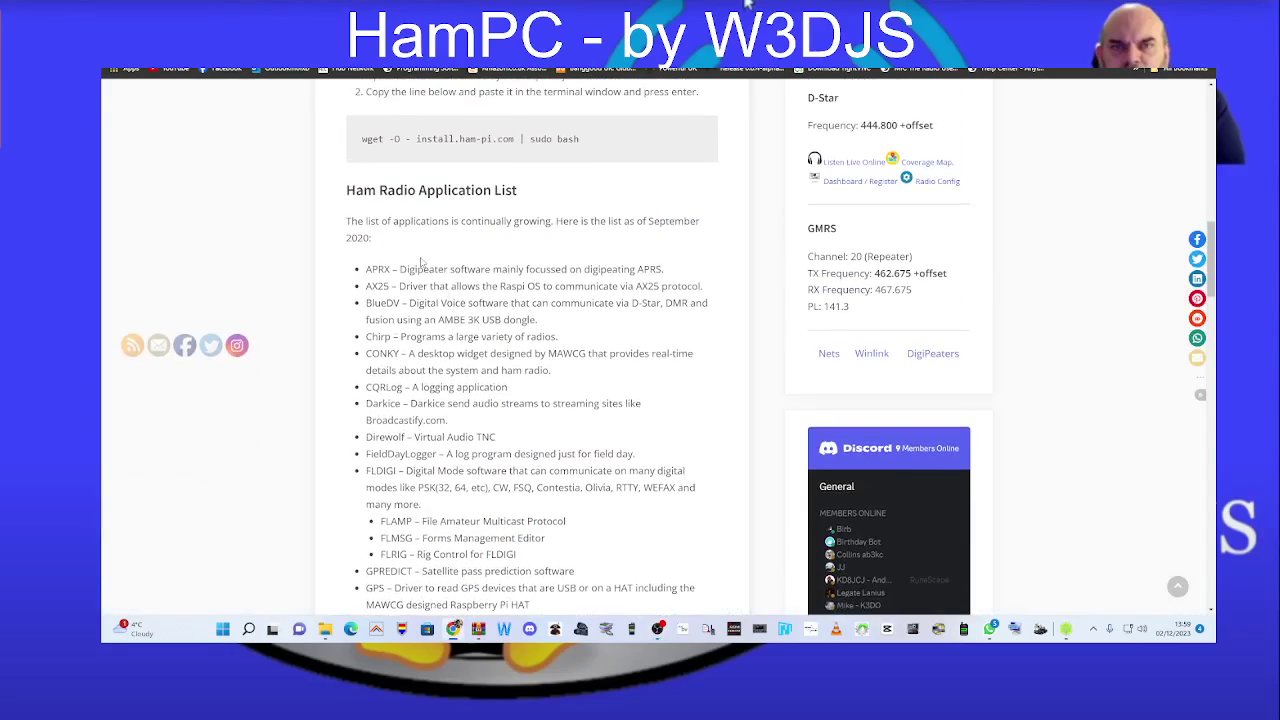
scroll(420, 260, "down", 2)
scroll(418, 253, "down", 1)
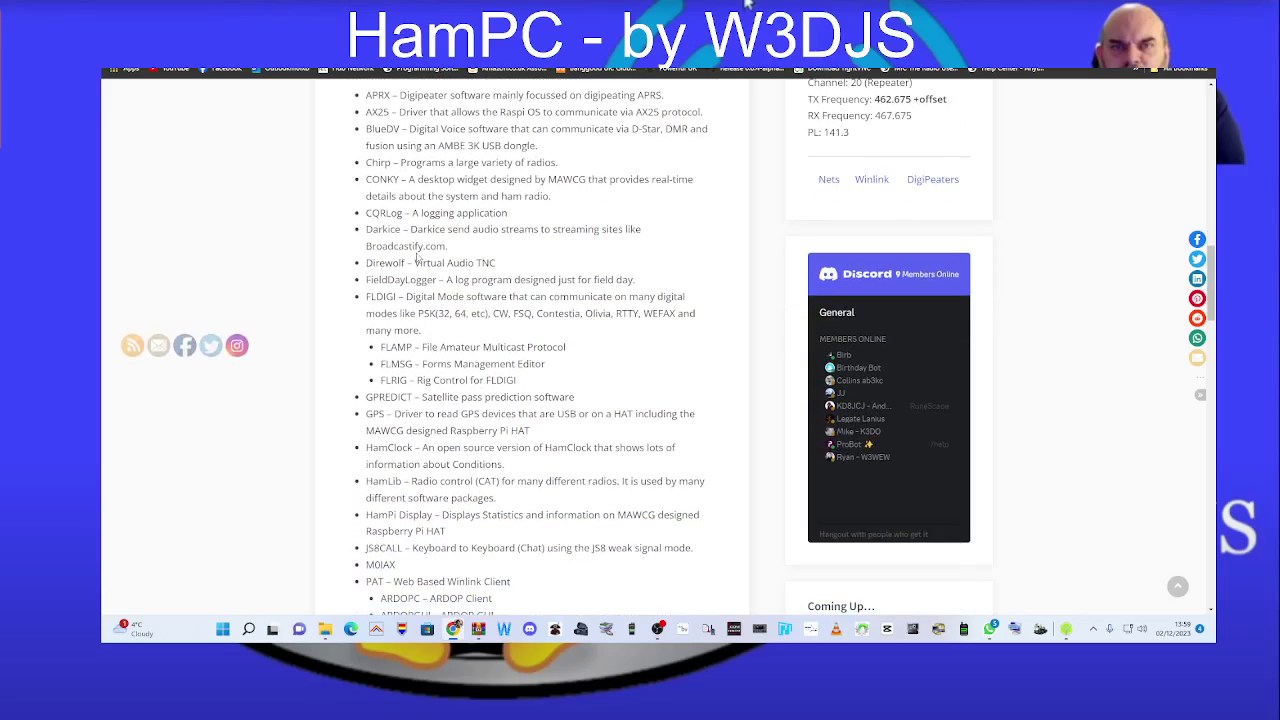
scroll(418, 257, "down", 1)
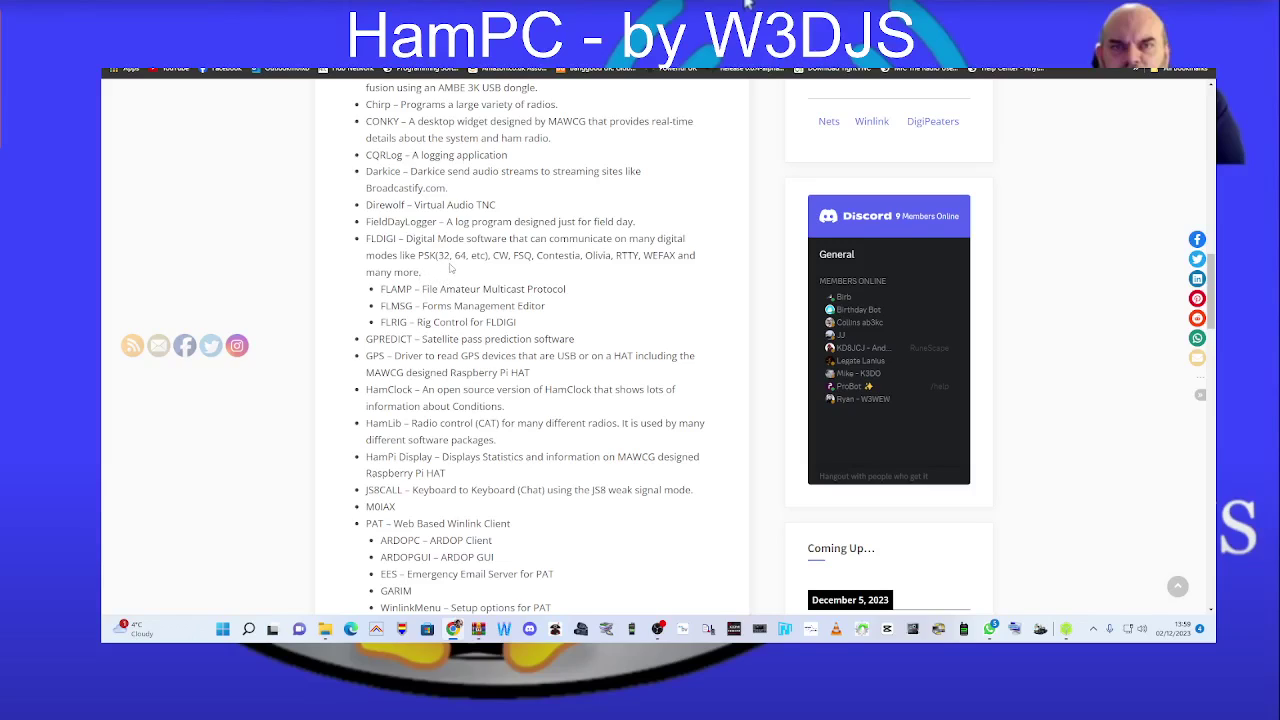
scroll(450, 267, "down", 5)
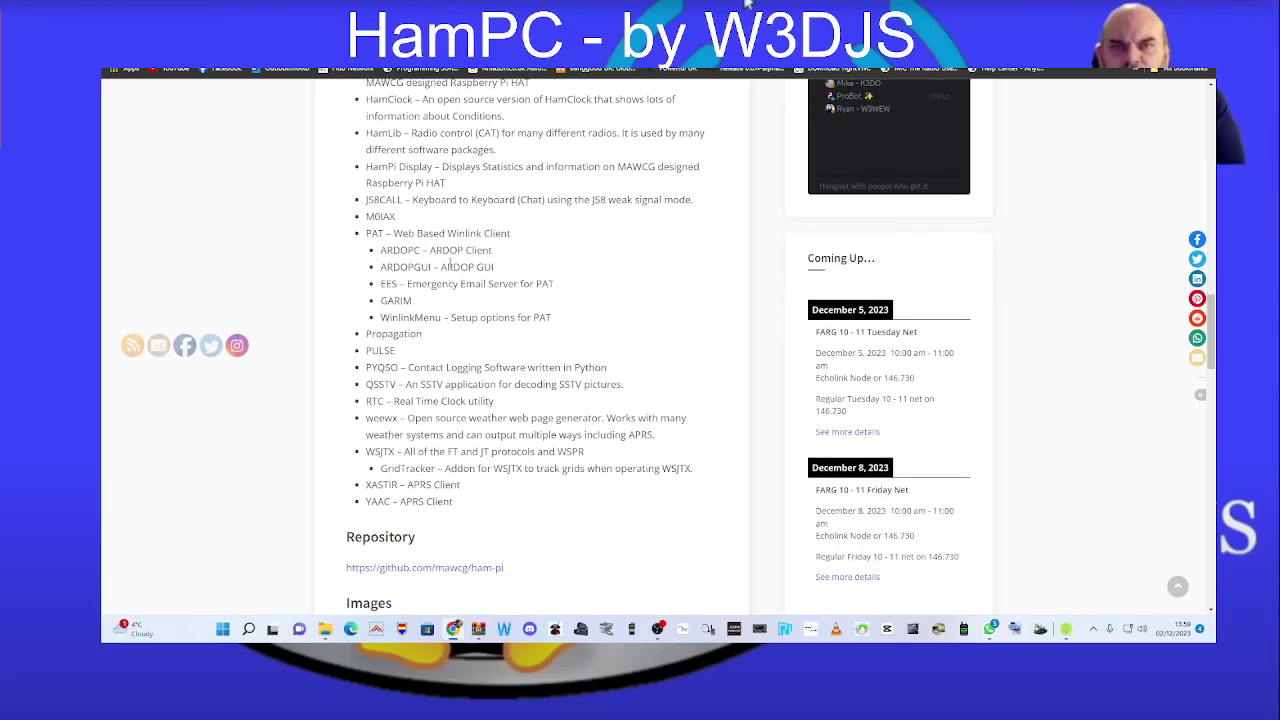
scroll(450, 265, "down", 3)
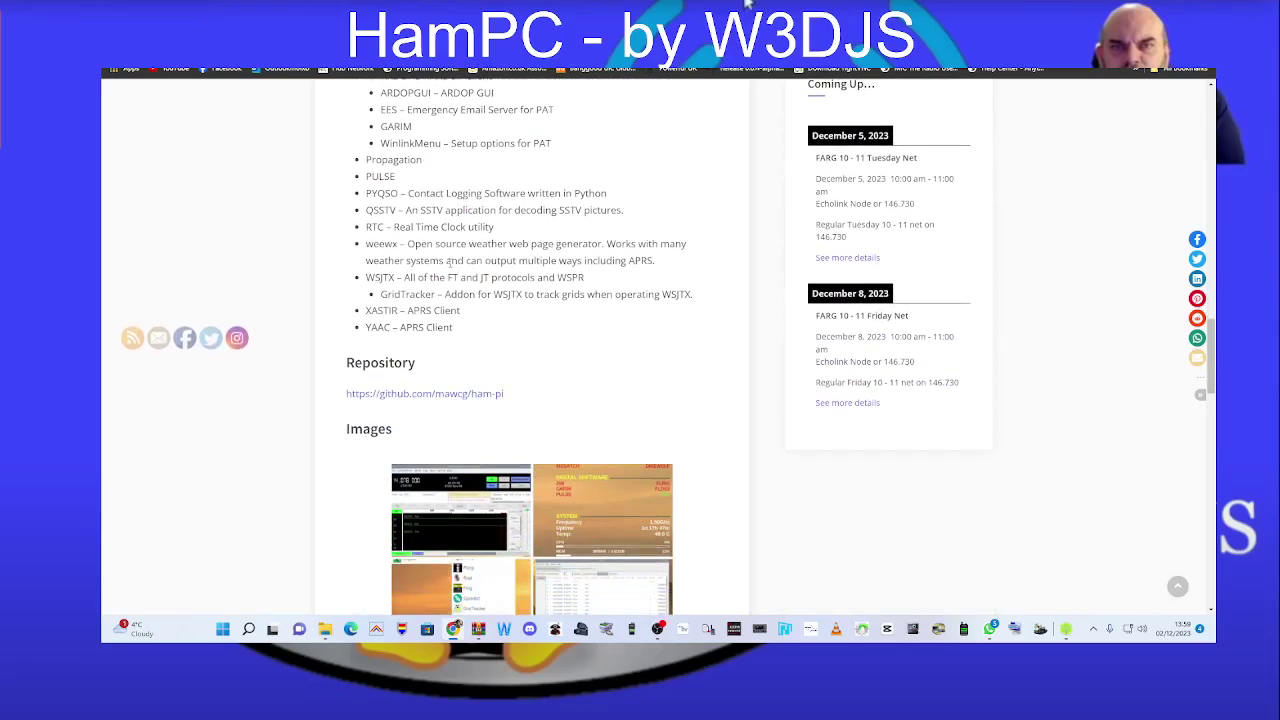
scroll(450, 262, "down", 4)
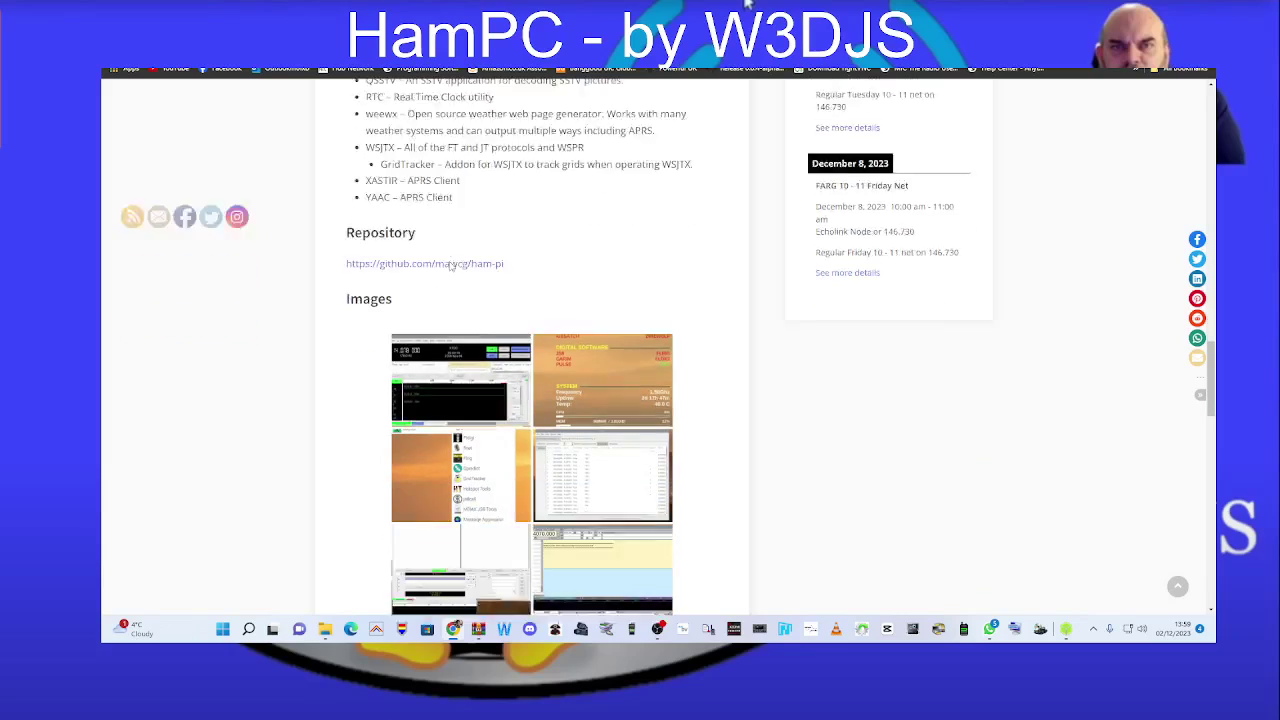
scroll(450, 265, "up", 6)
scroll(448, 268, "down", 10)
scroll(447, 270, "up", 1)
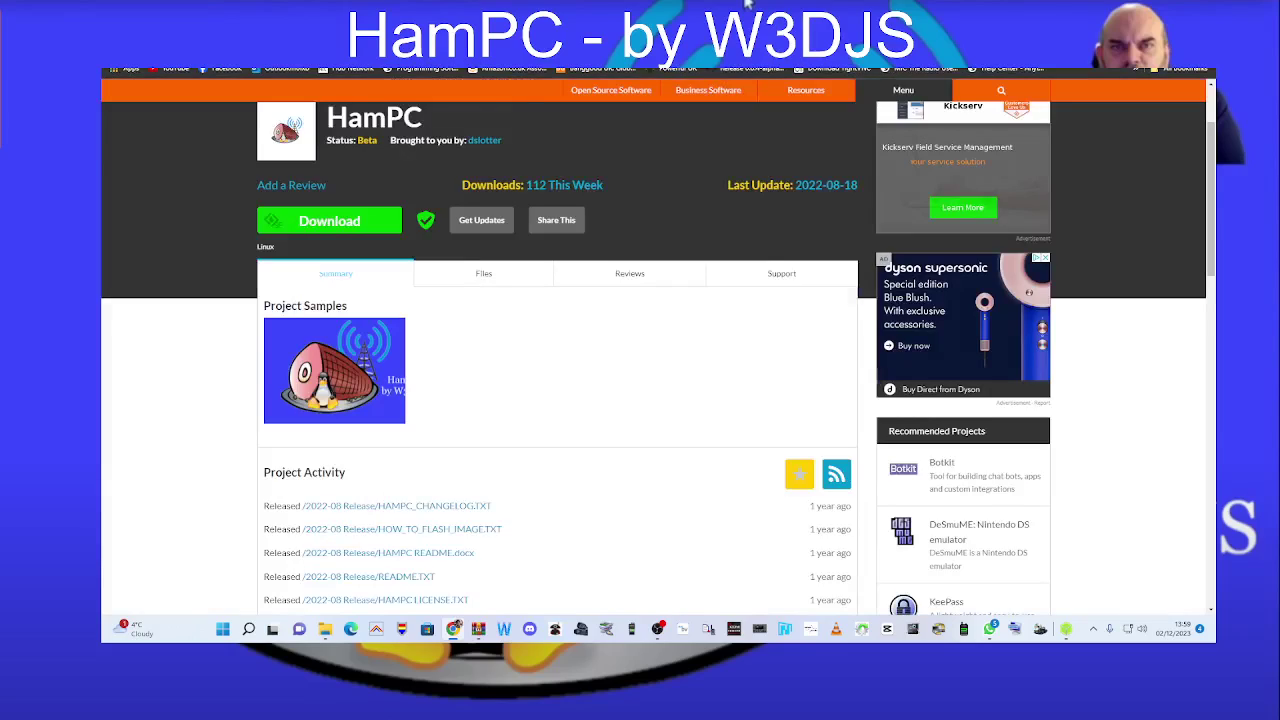
Scroll the SourceForge HamPC project page showing 112 weekly downloads and 2022-08-18 update.
scroll(443, 262, "down", 2)
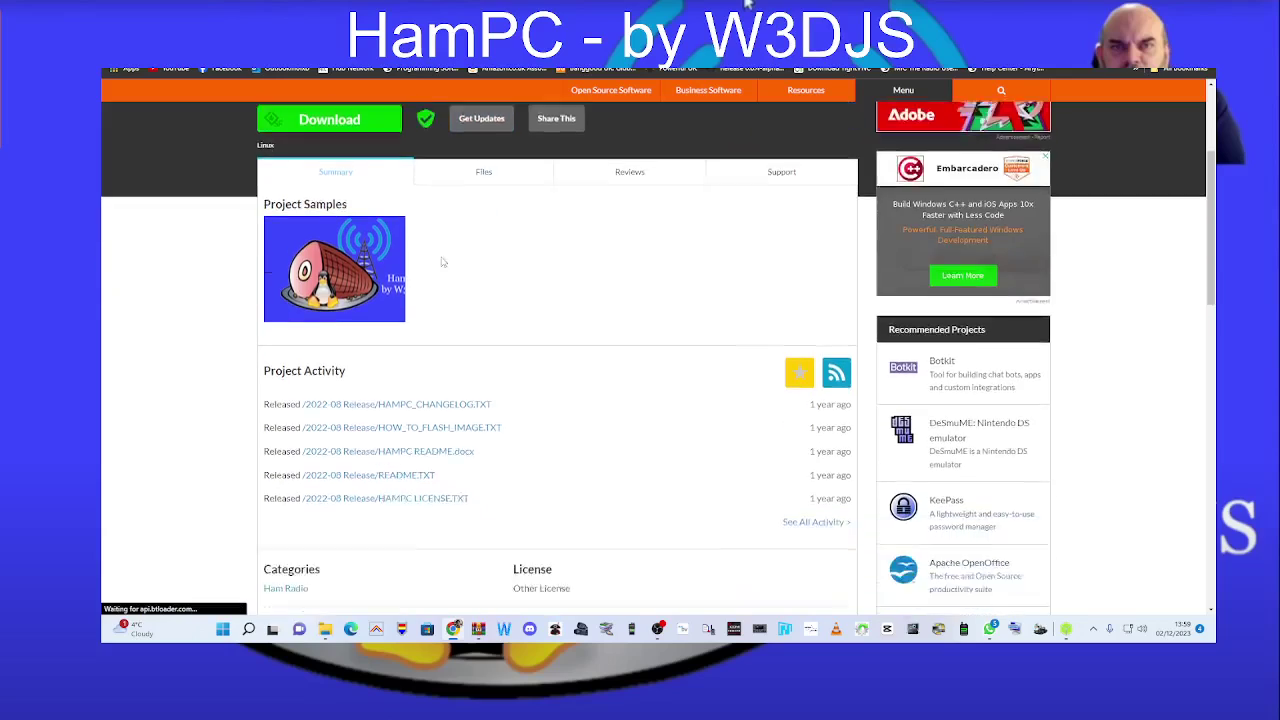
scroll(434, 203, "down", 3)
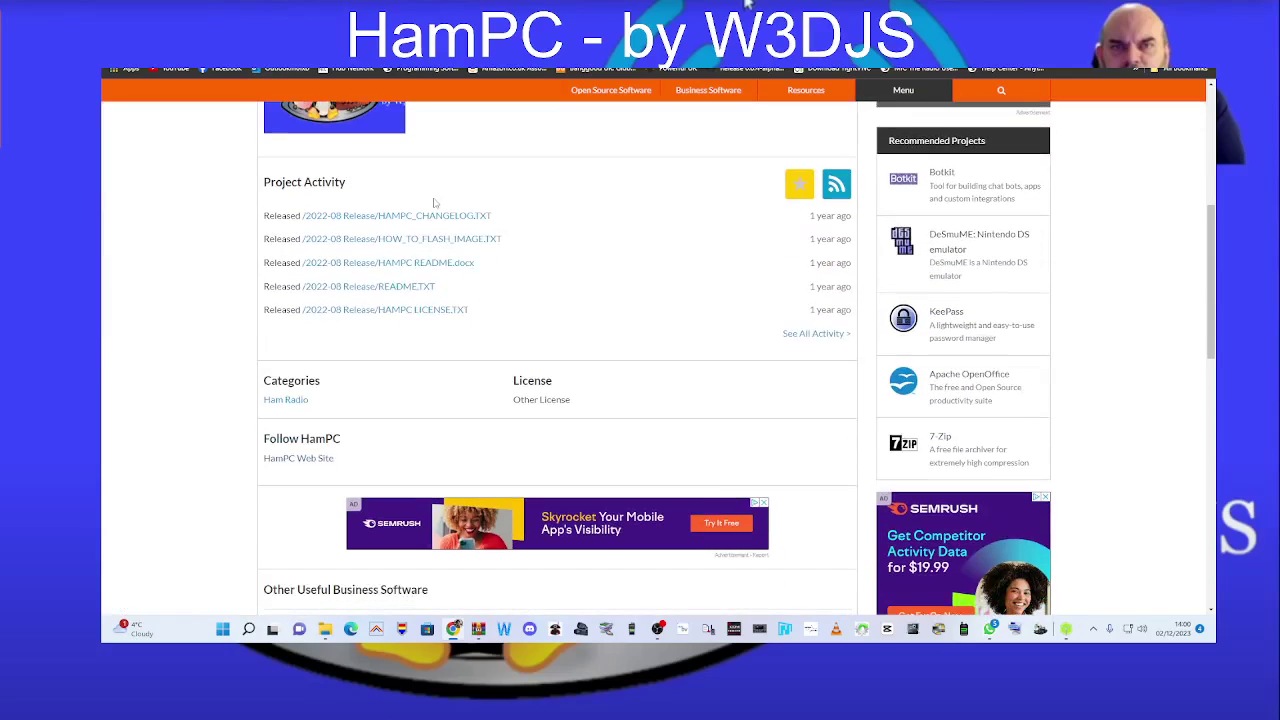
scroll(423, 209, "up", 4)
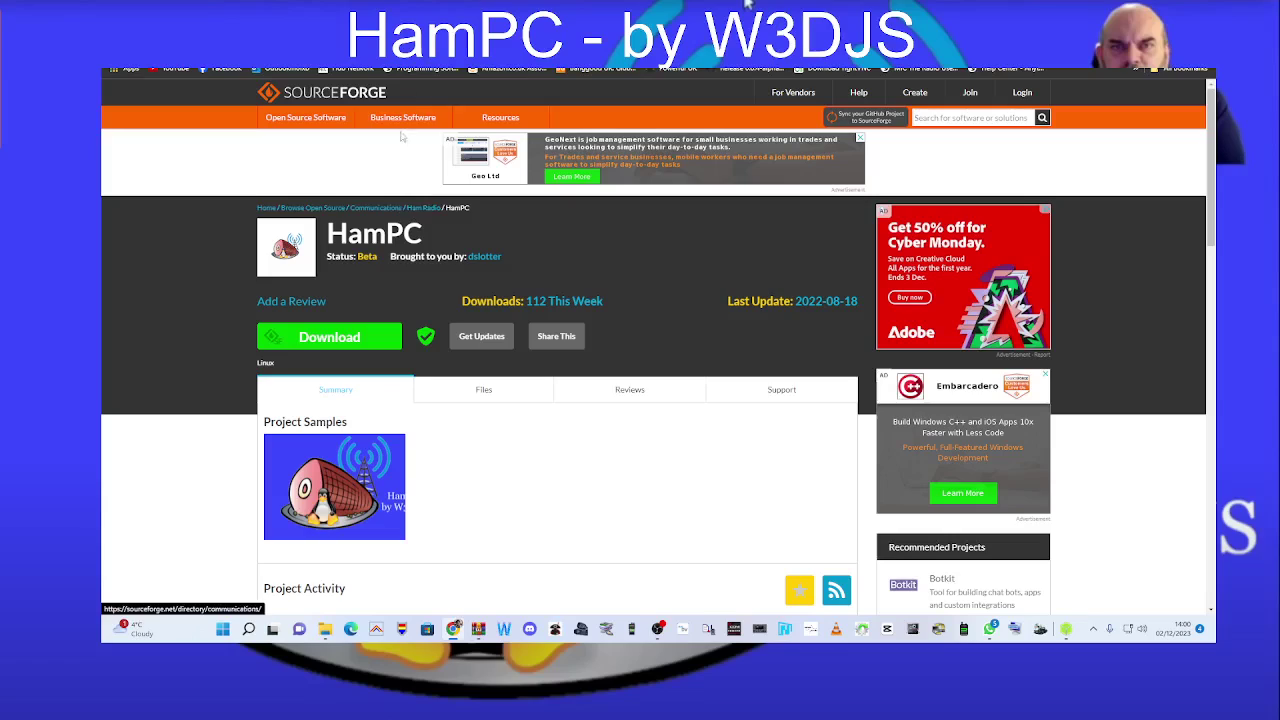
Cycle through the QRZ and HamPi tabs back to the HamClock site.
left_click(746, 5)
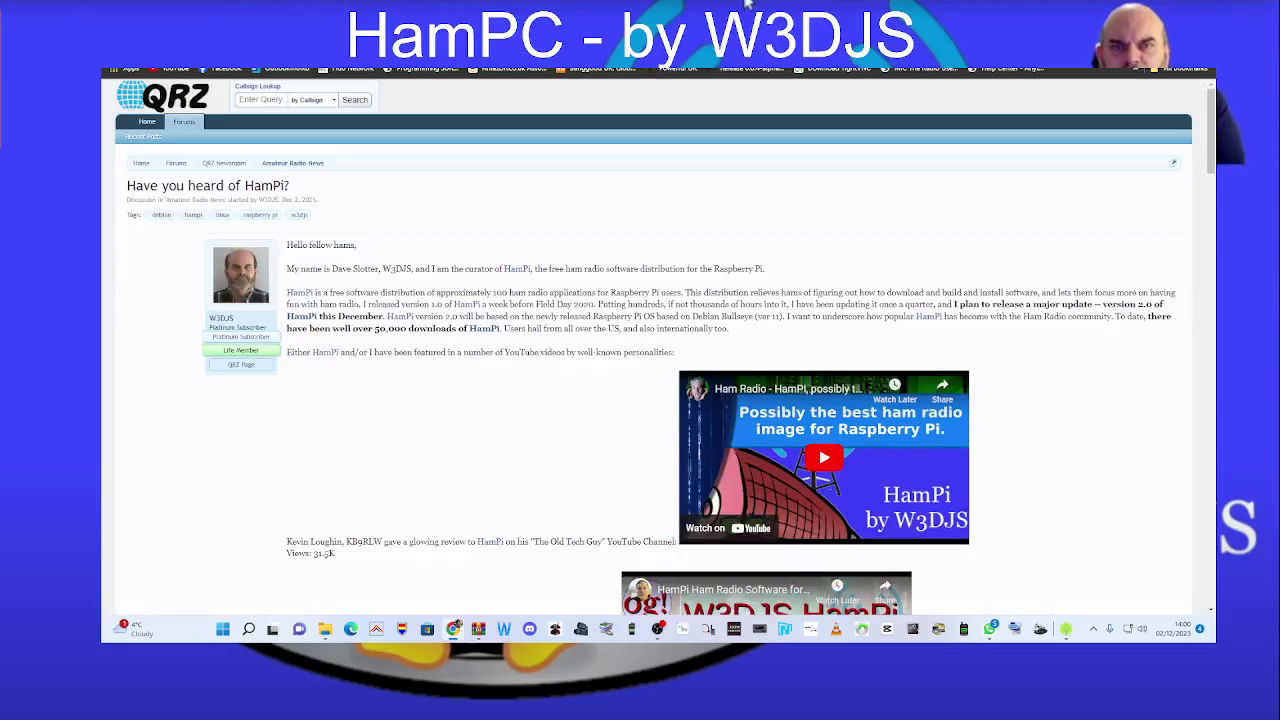
left_click(746, 5)
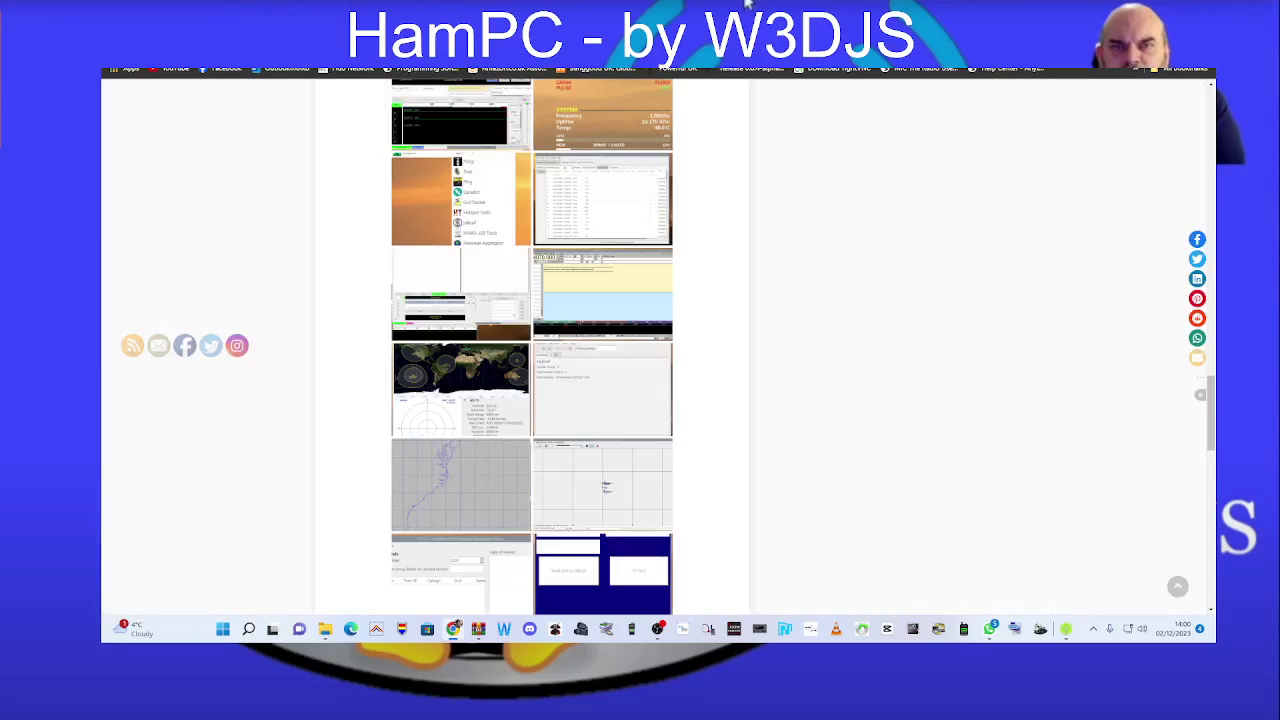
left_click(746, 5)
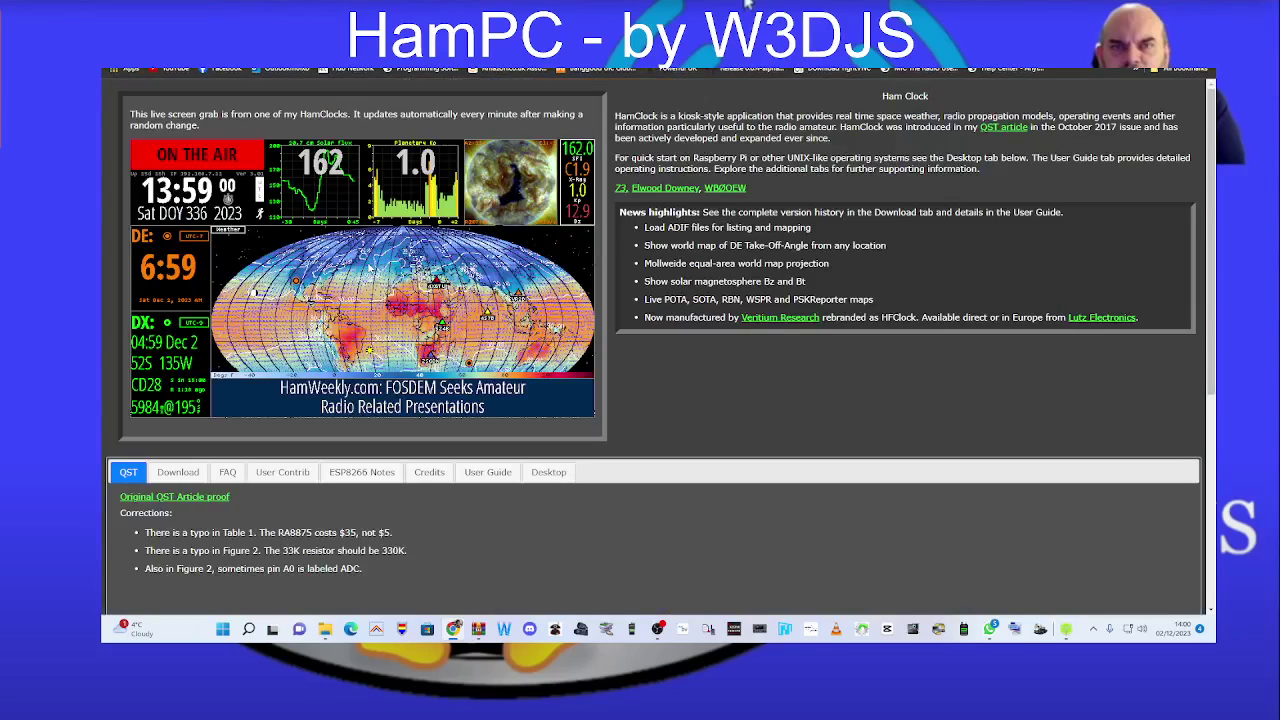